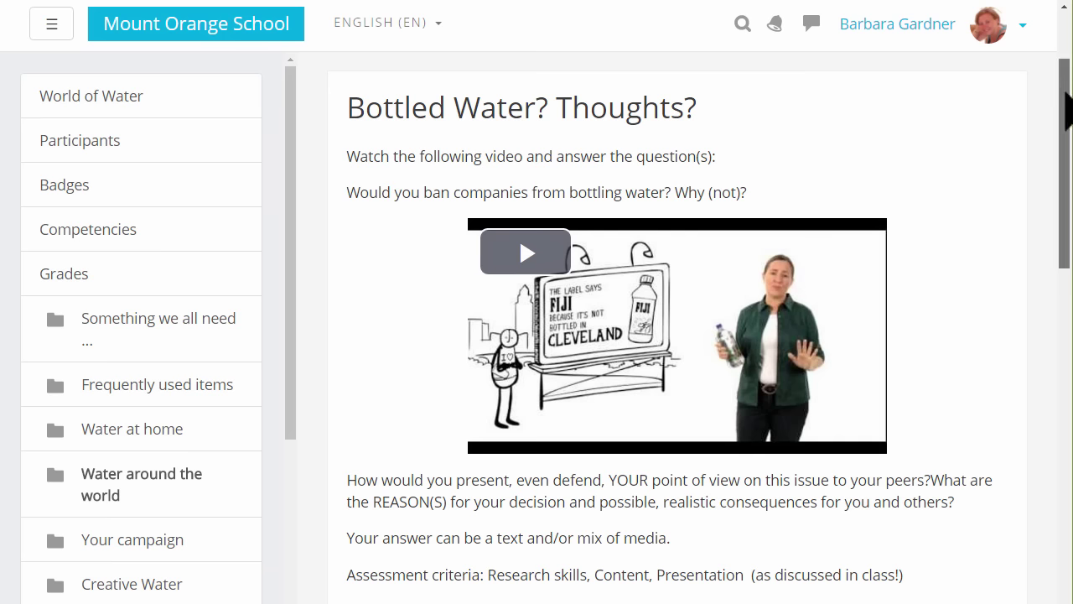
Scroll the Basic French course page to show its Welcome and Writing sections
drag(1067, 95, 1069, 195)
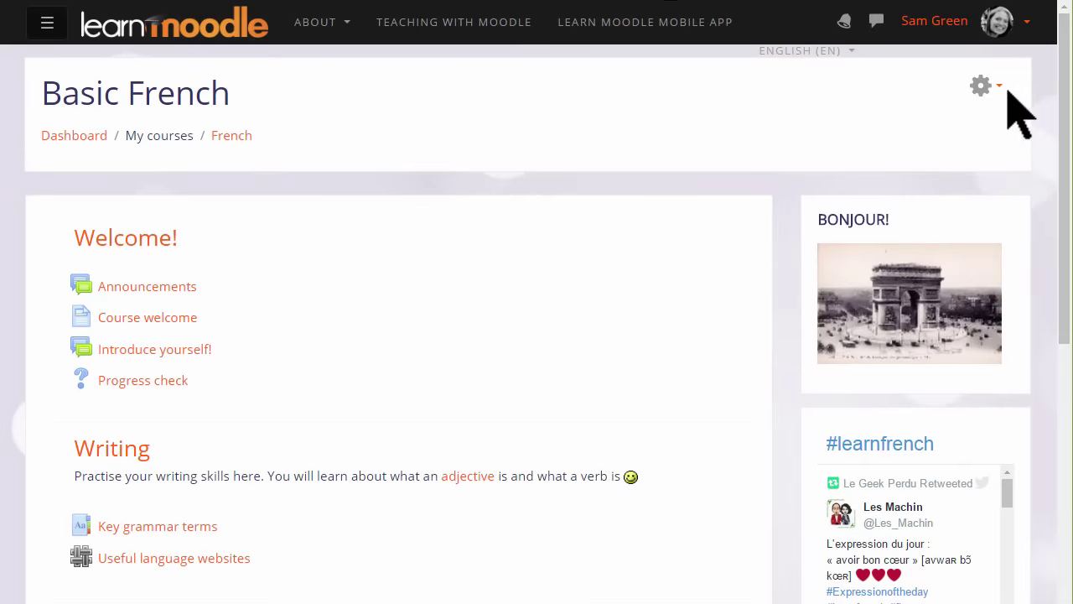
Turn editing on for the Basic French course from the course gear menu
click(998, 89)
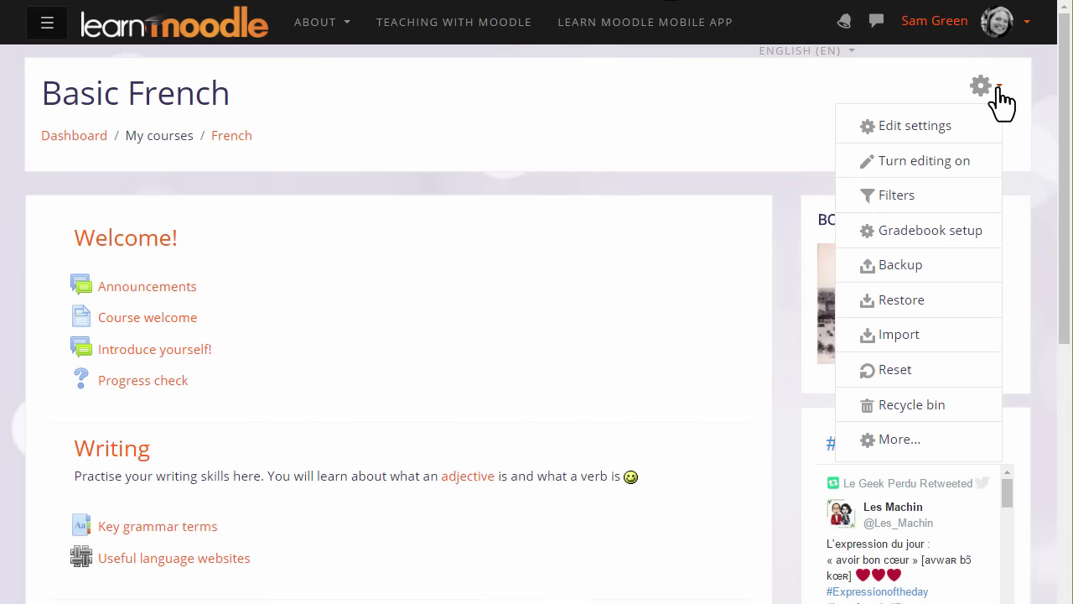
click(933, 174)
drag(1061, 204, 1065, 218)
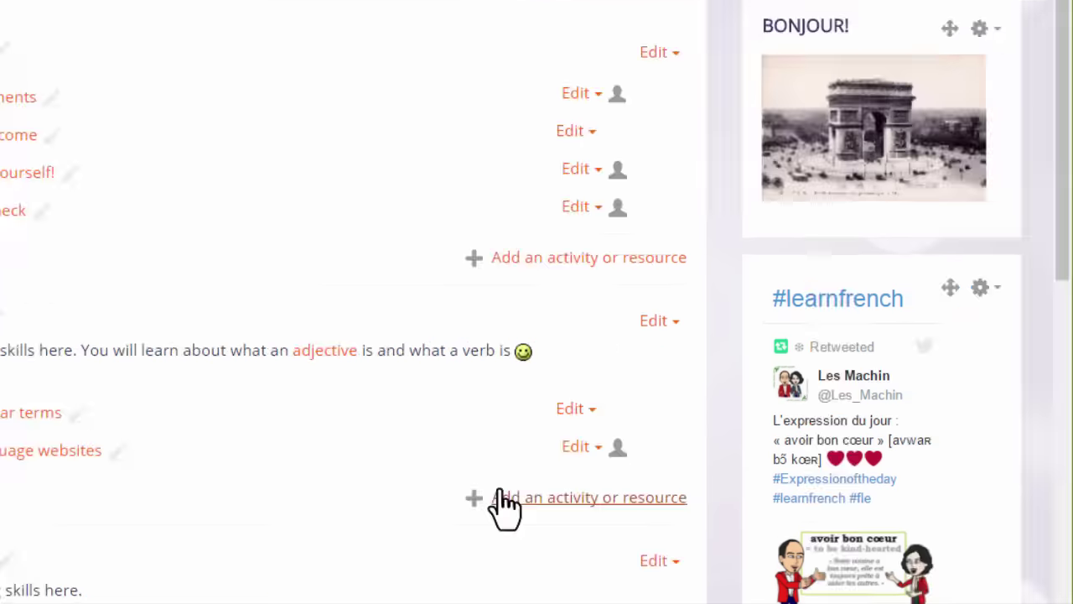
Add a new Assignment activity to the Writing section
click(693, 504)
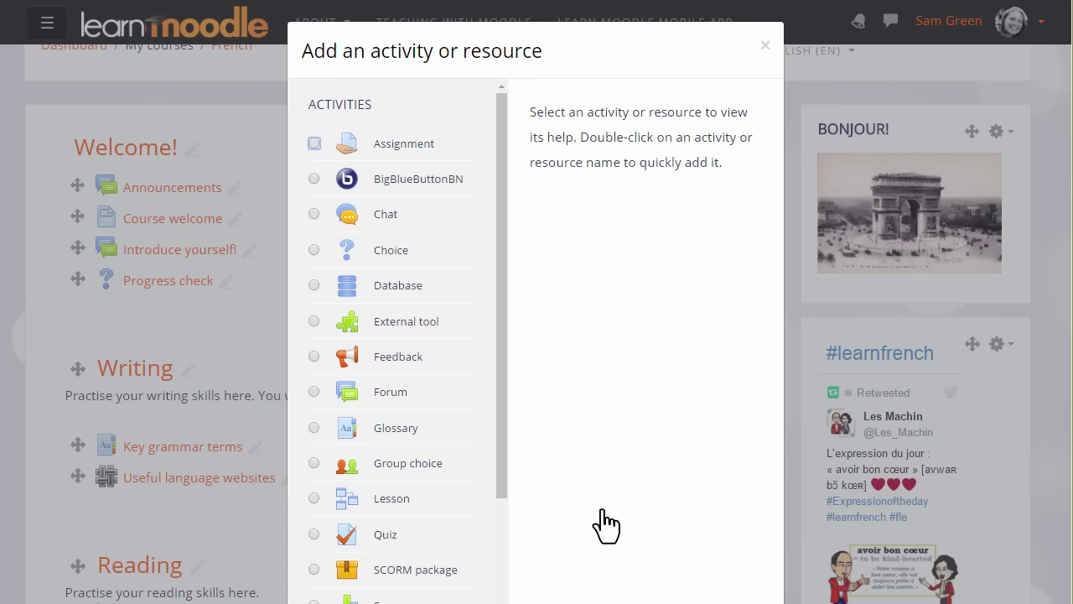
click(314, 144)
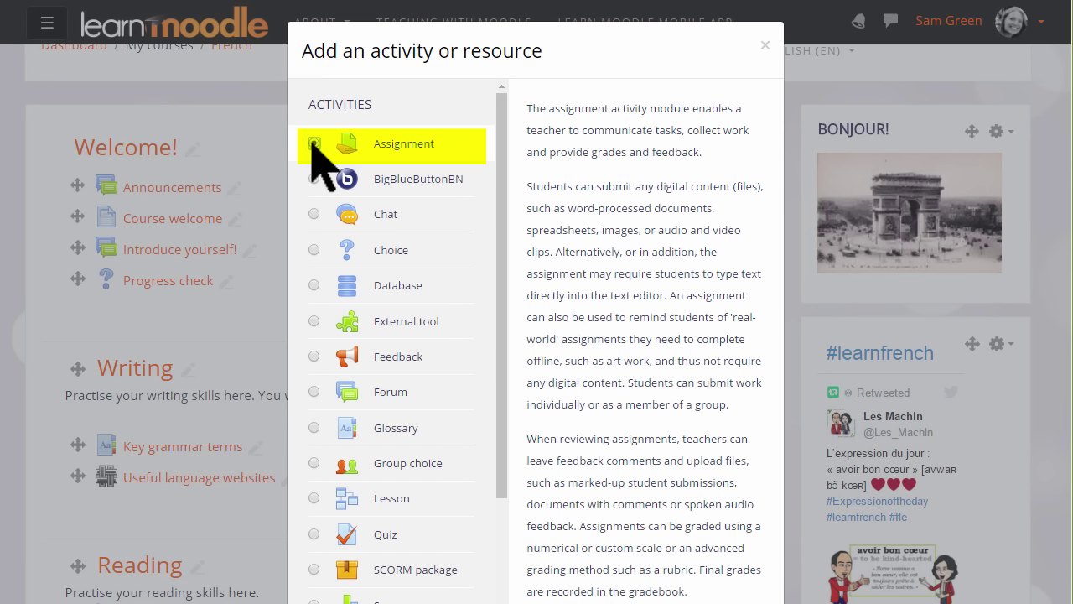
double_click(315, 145)
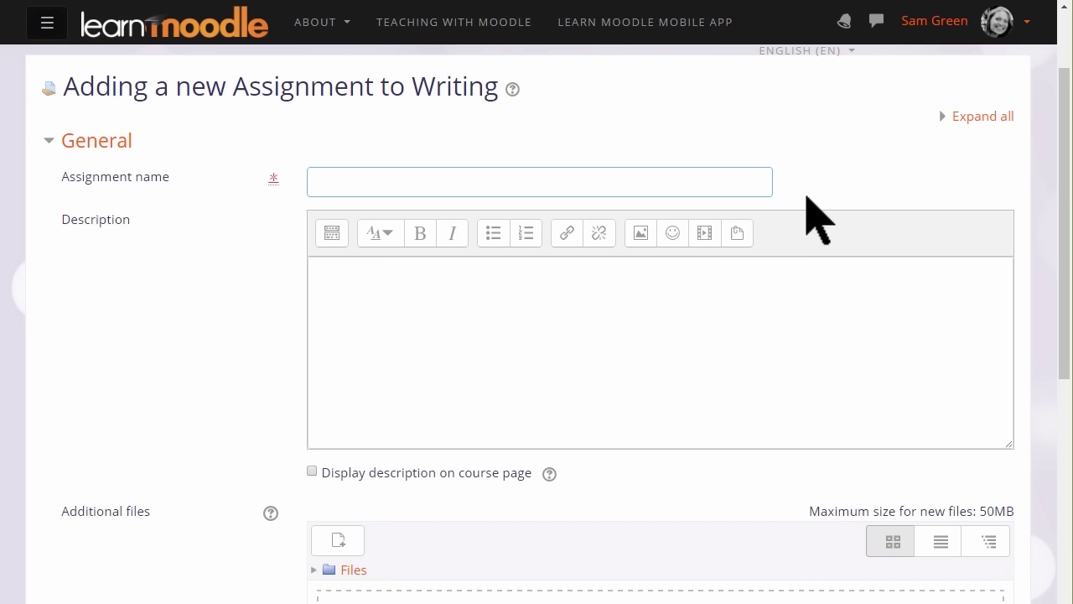
Name it 'Describe your family' with description 'Write 5 sentences about your family. Use the words we have learned.'
text(Describe your family)
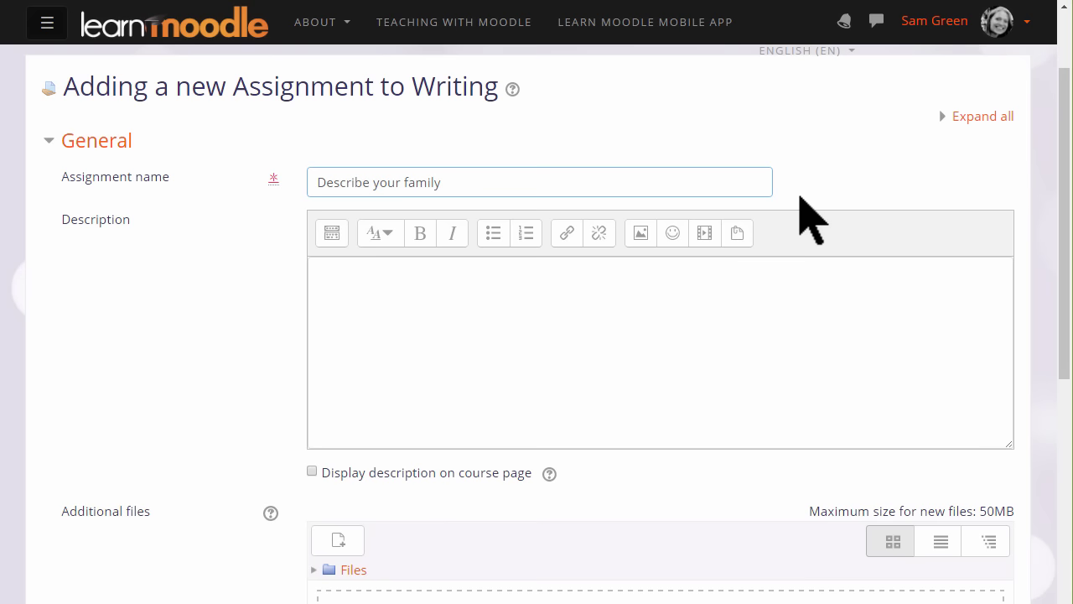
click(765, 352)
text(Write)
key(BackSpace)
key(BackSpace)
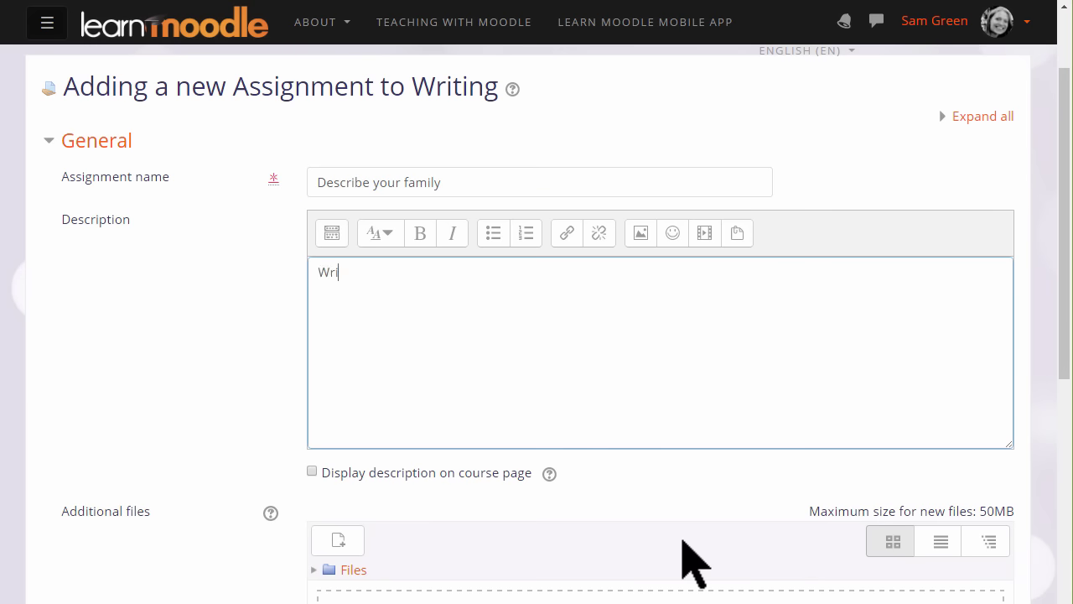
text(te 5 sentences about your)
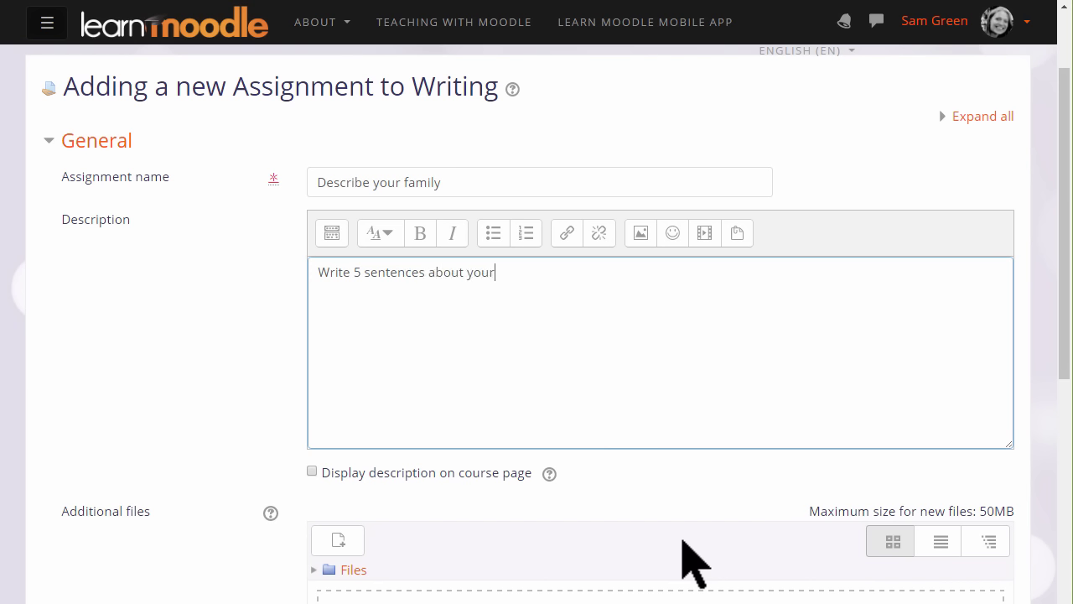
text( family. Use the w)
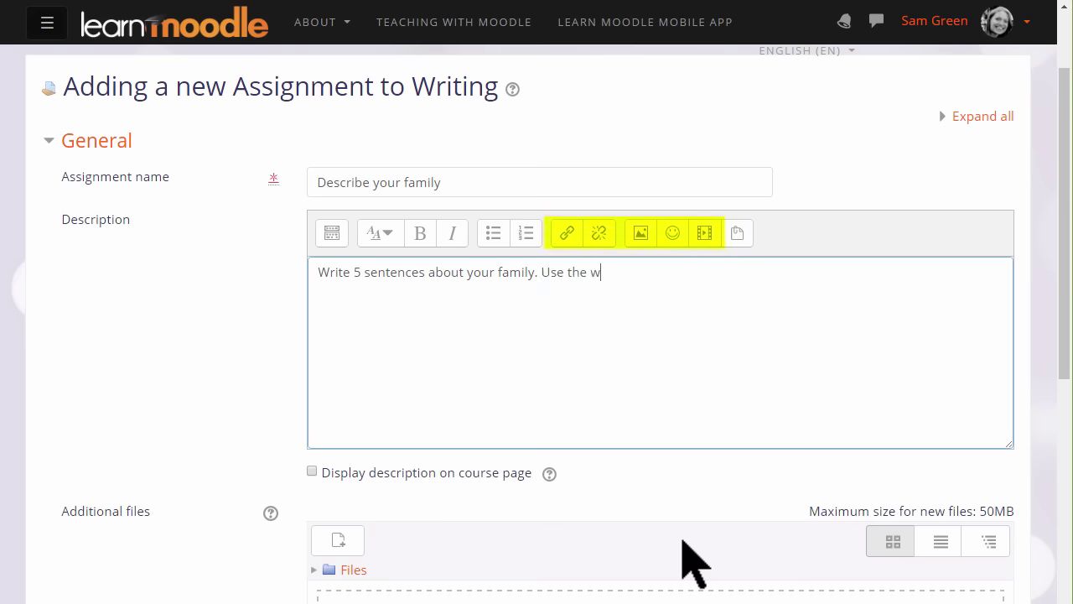
text(ords we have learned.)
scroll(665, 539, down, 1)
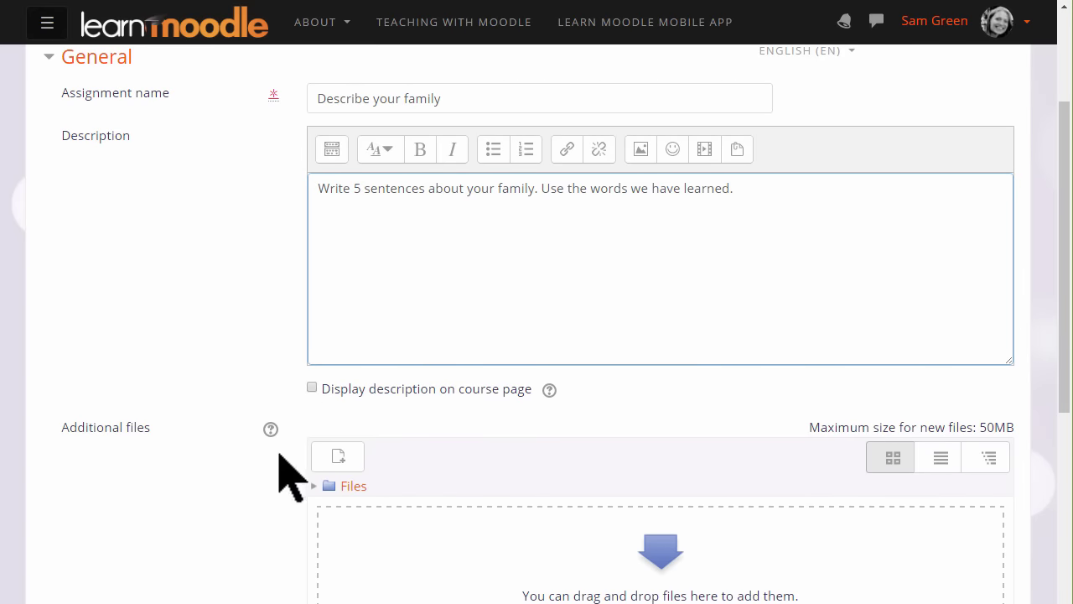
scroll(275, 457, down, 2)
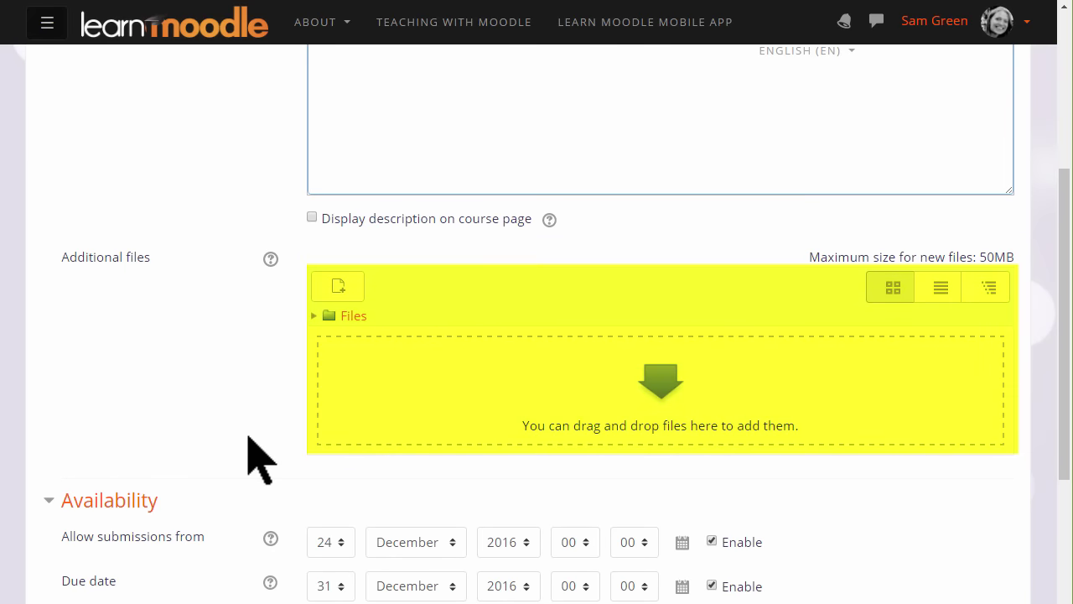
scroll(294, 446, down, 1)
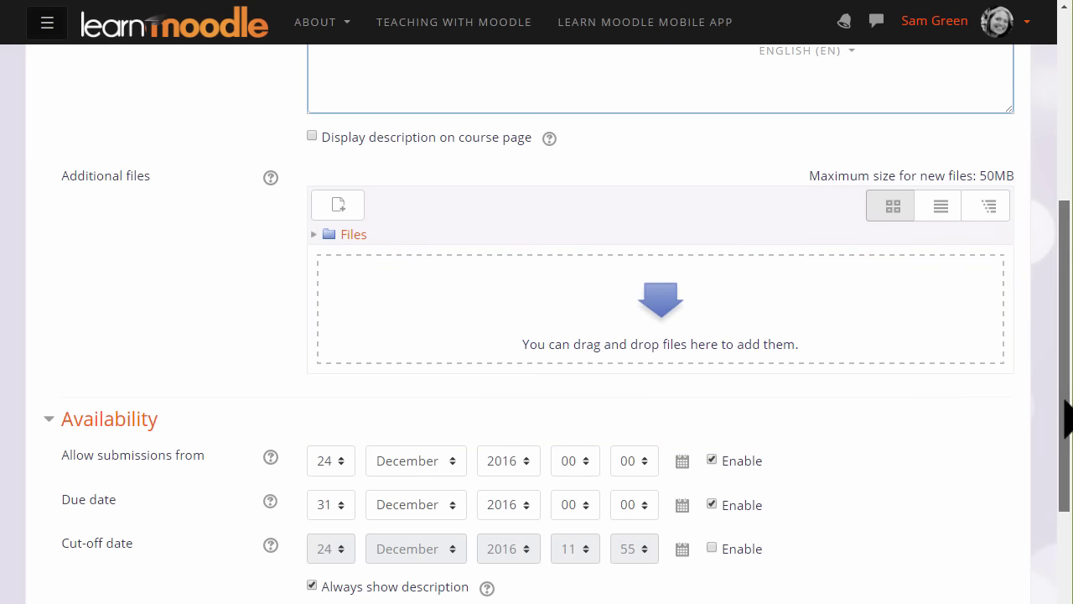
drag(1068, 418, 1070, 513)
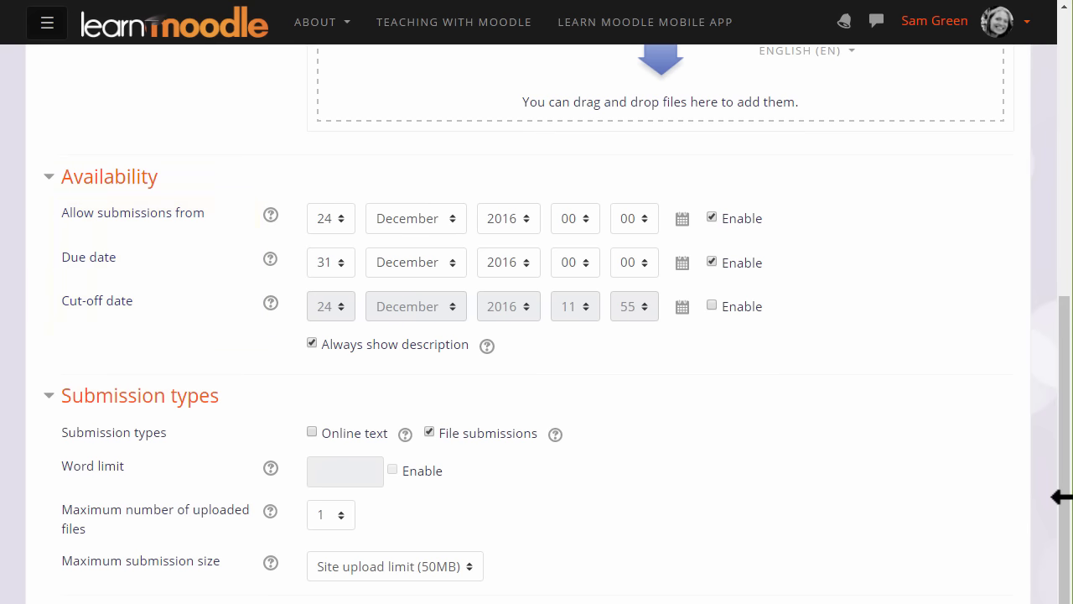
drag(1061, 496, 1060, 588)
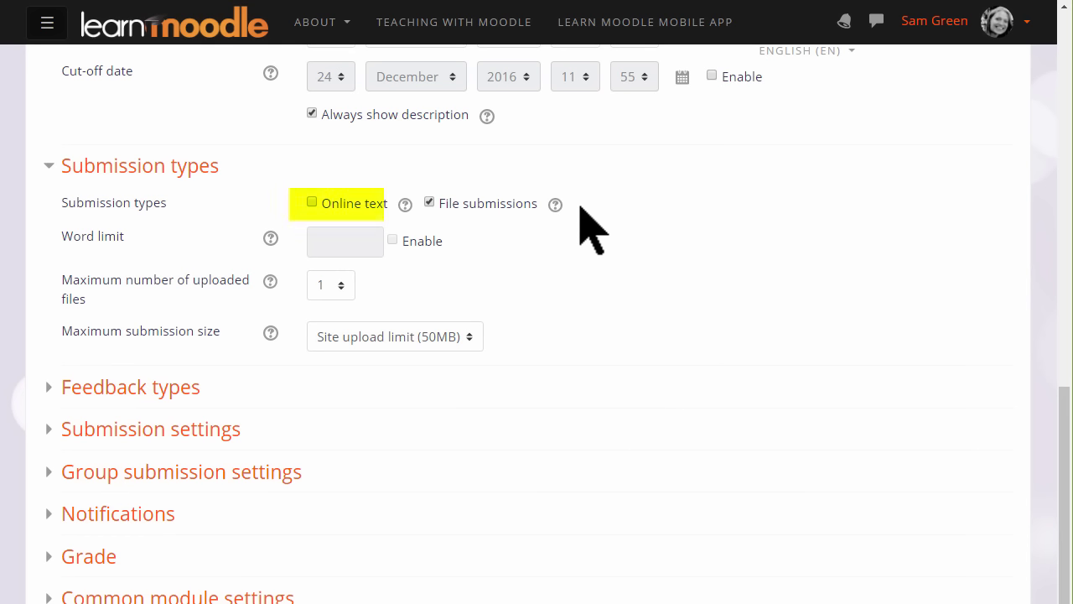
Replace file submissions with online text and enable a 200-word limit
click(429, 203)
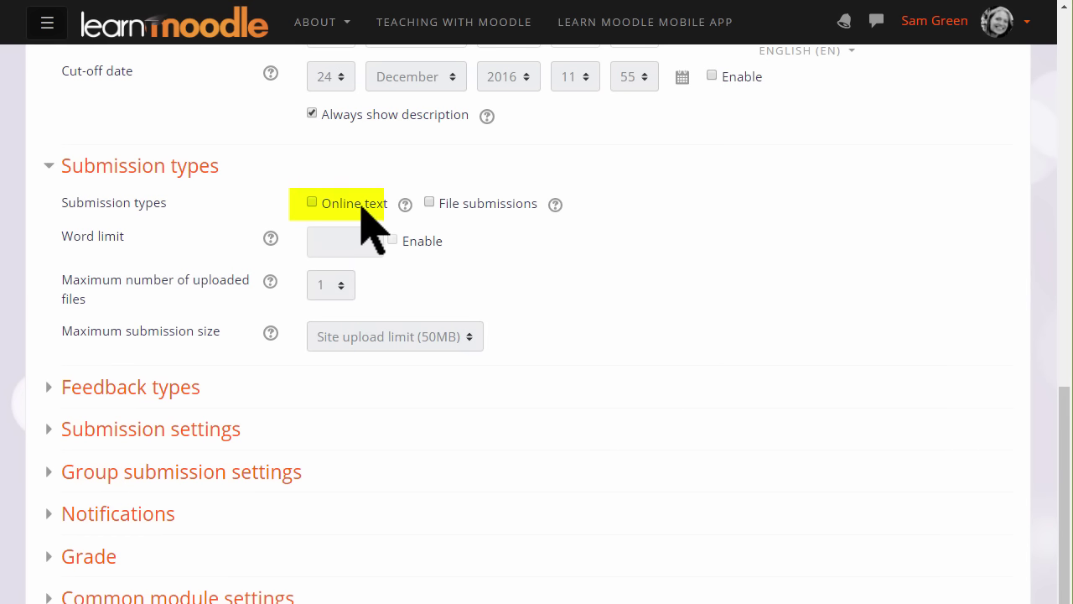
click(310, 204)
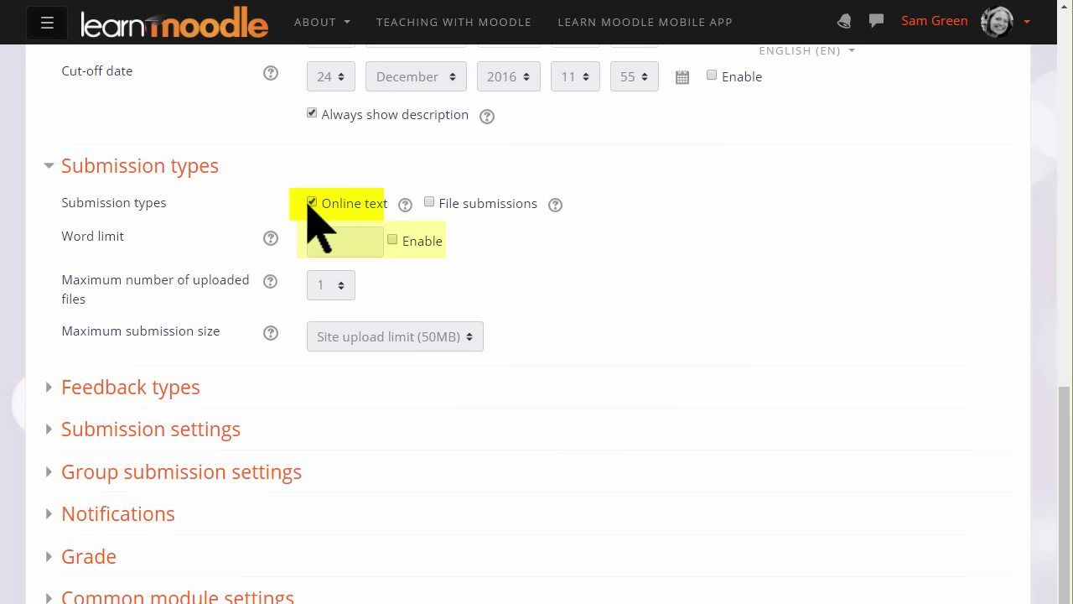
click(393, 241)
click(379, 243)
text(20)
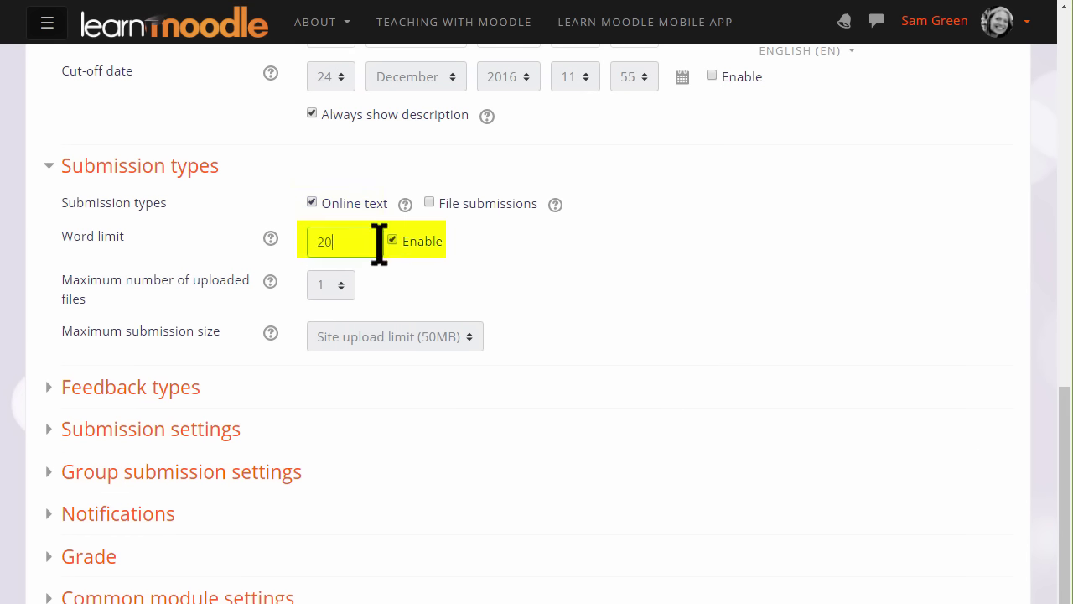
text(0)
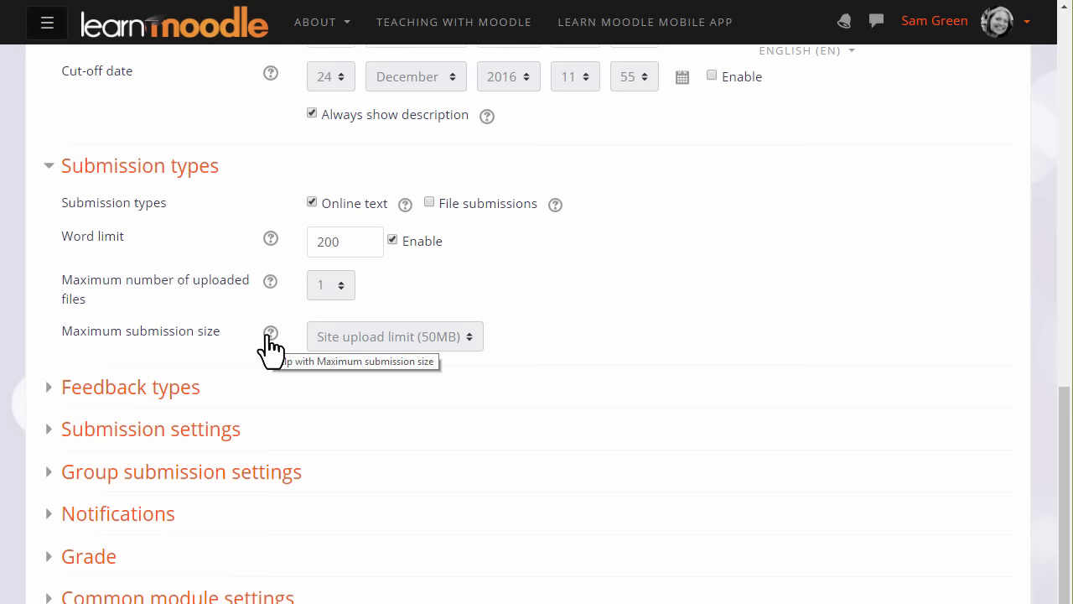
Set Comment inline to Yes under the Feedback types options
click(50, 166)
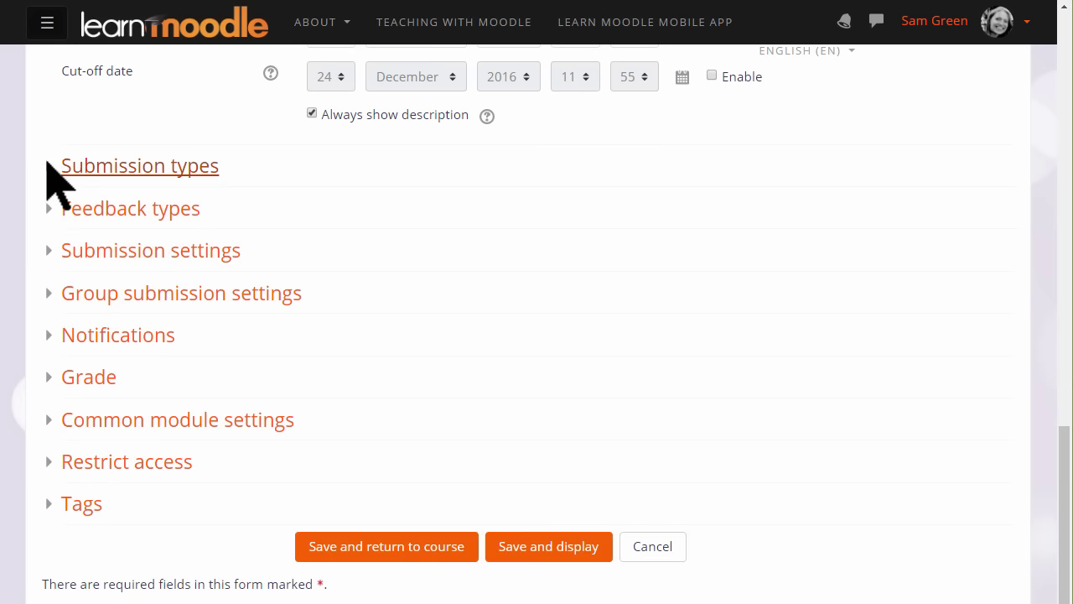
click(94, 210)
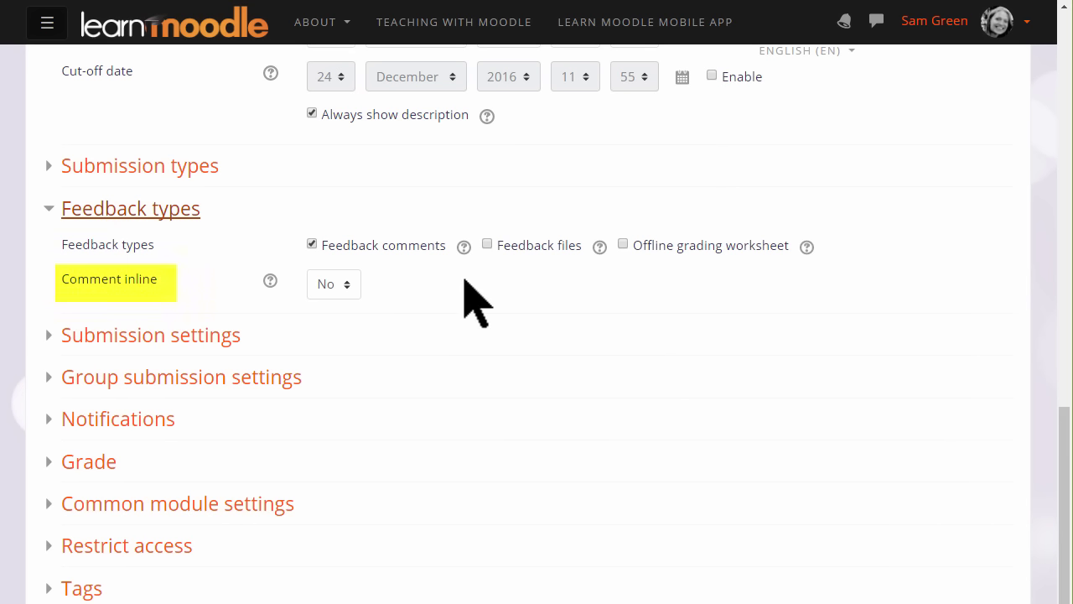
click(353, 291)
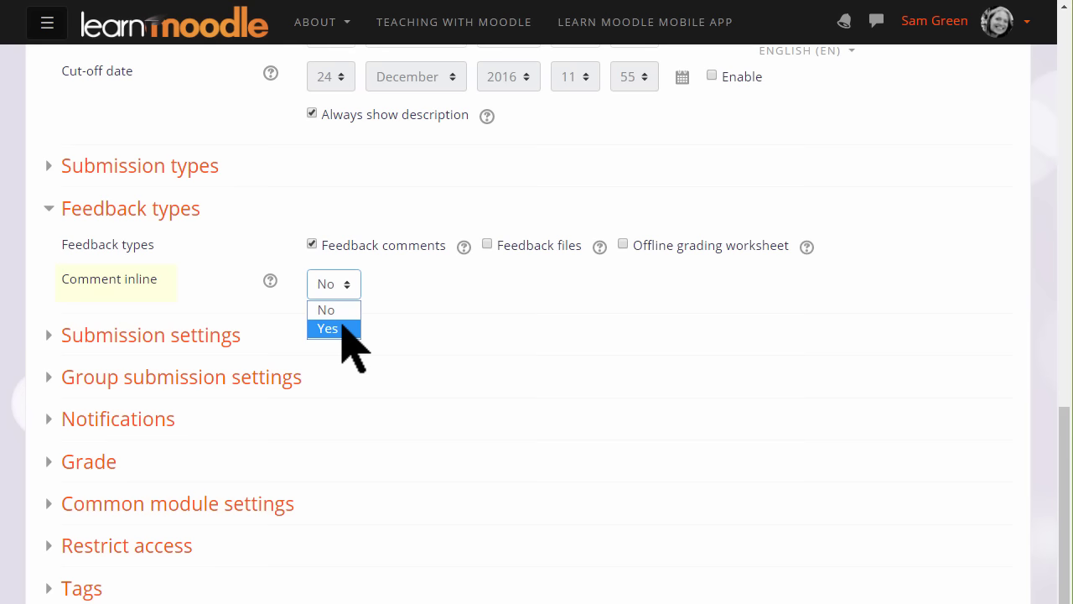
click(342, 329)
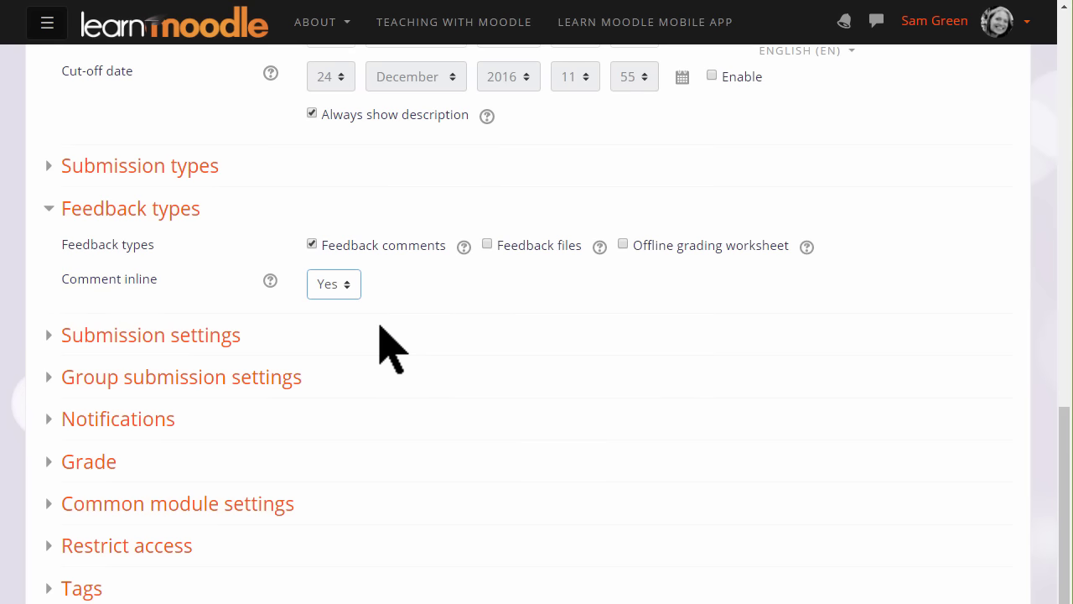
click(188, 210)
click(174, 250)
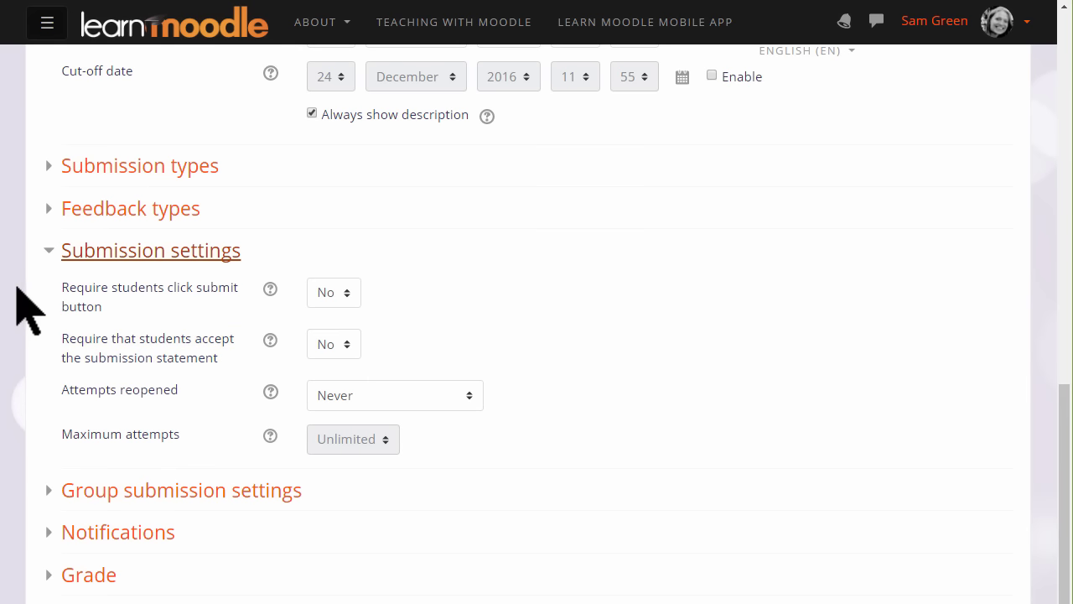
click(47, 250)
click(47, 293)
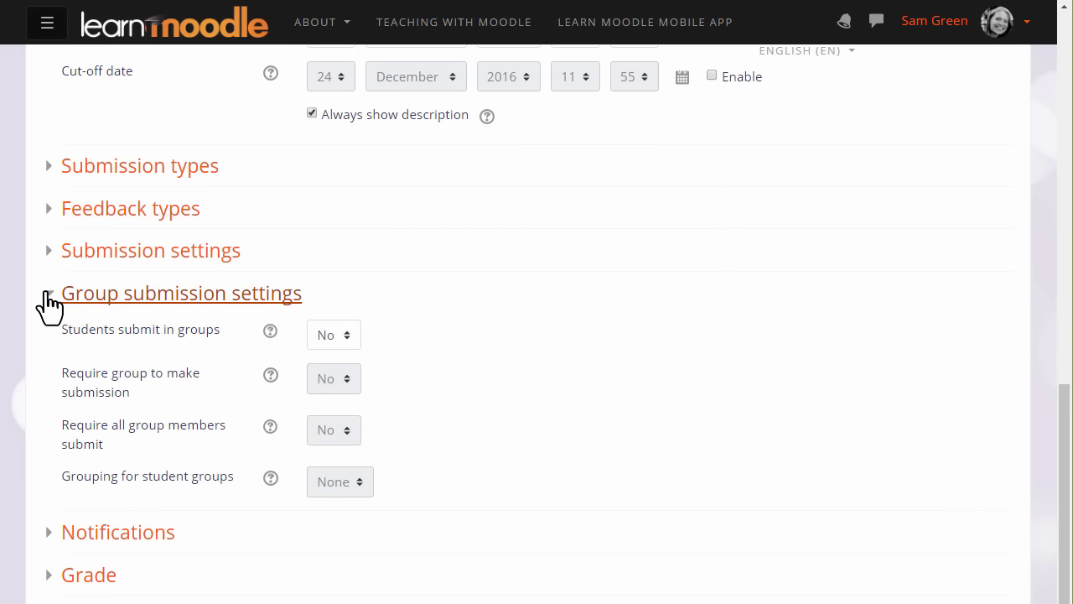
click(48, 295)
click(51, 335)
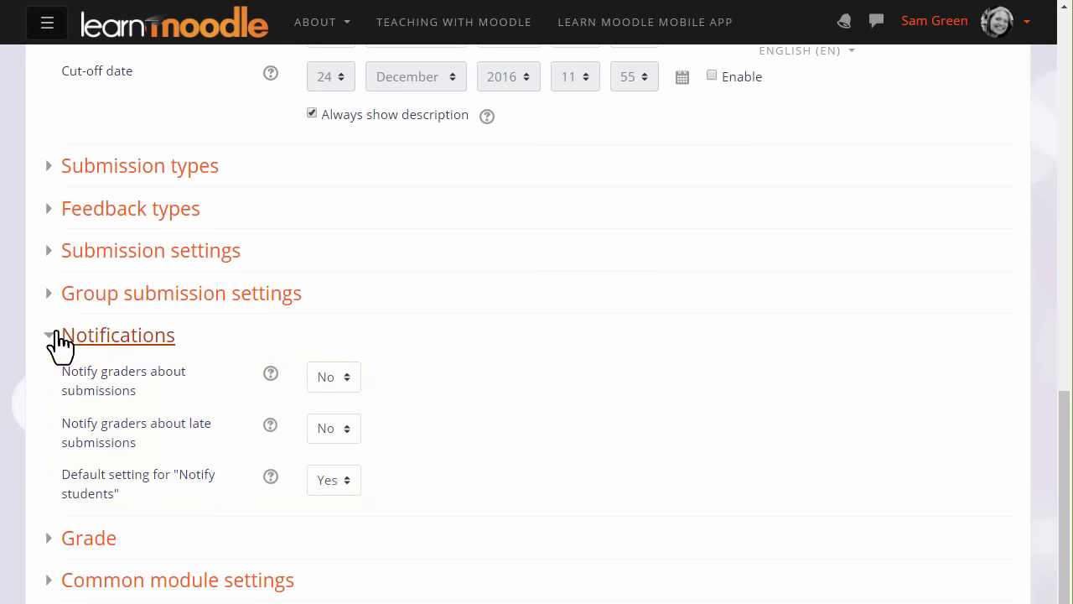
click(59, 339)
click(52, 377)
scroll(36, 373, down, 5)
scroll(38, 377, up, 1)
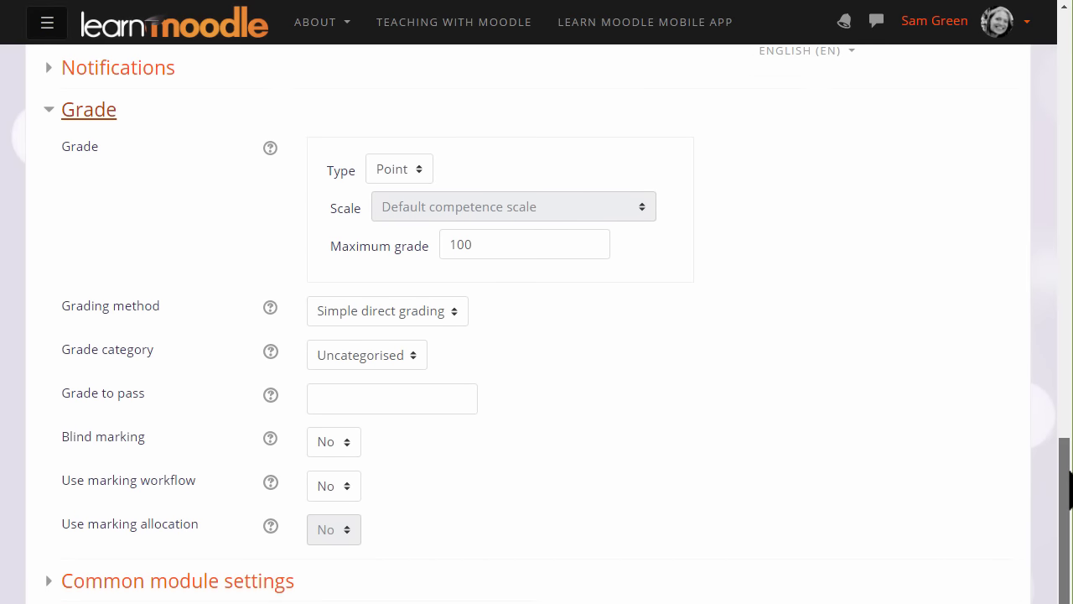
scroll(1069, 490, down, 1)
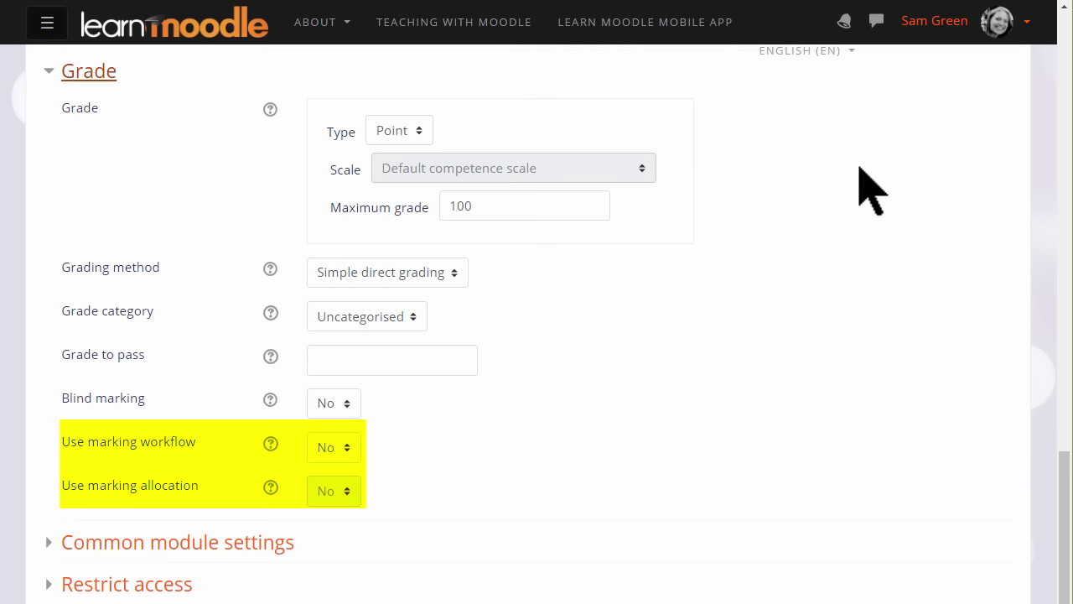
Save the 'Describe your family' assignment and return to the course page
scroll(835, 183, down, 3)
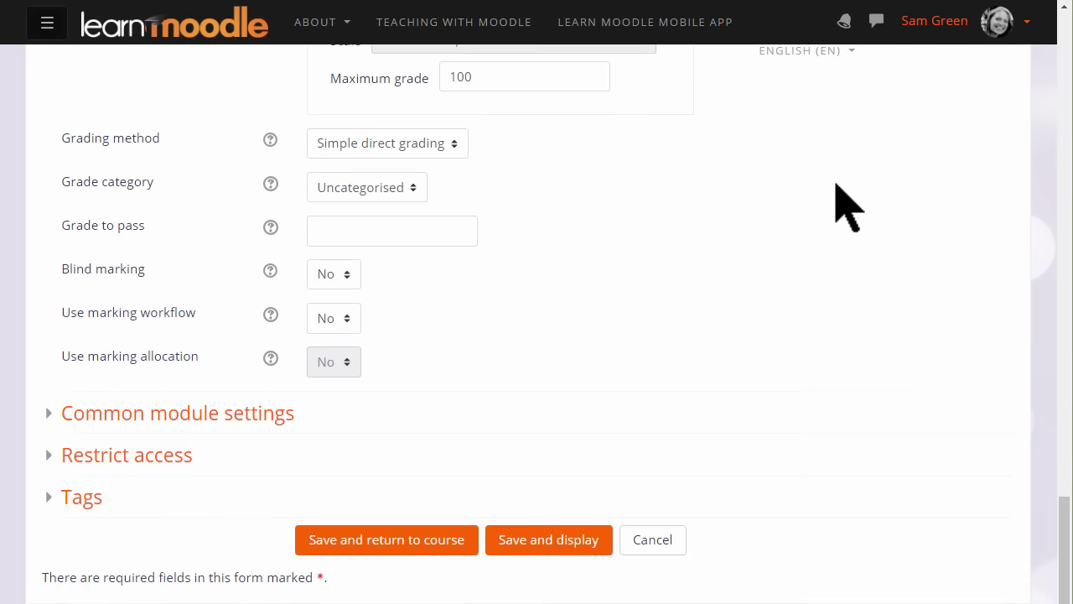
click(326, 537)
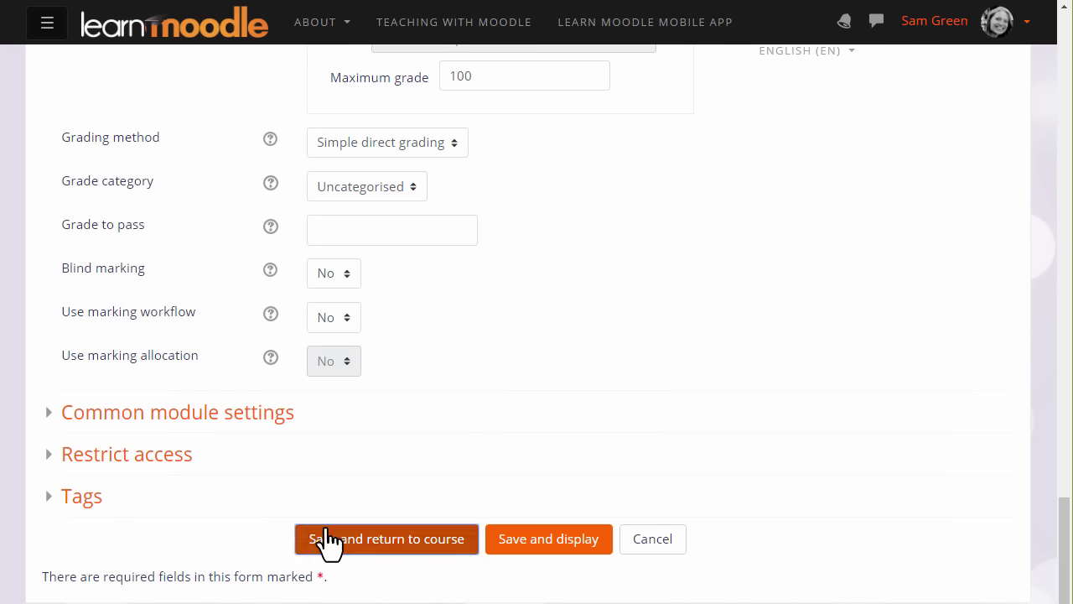